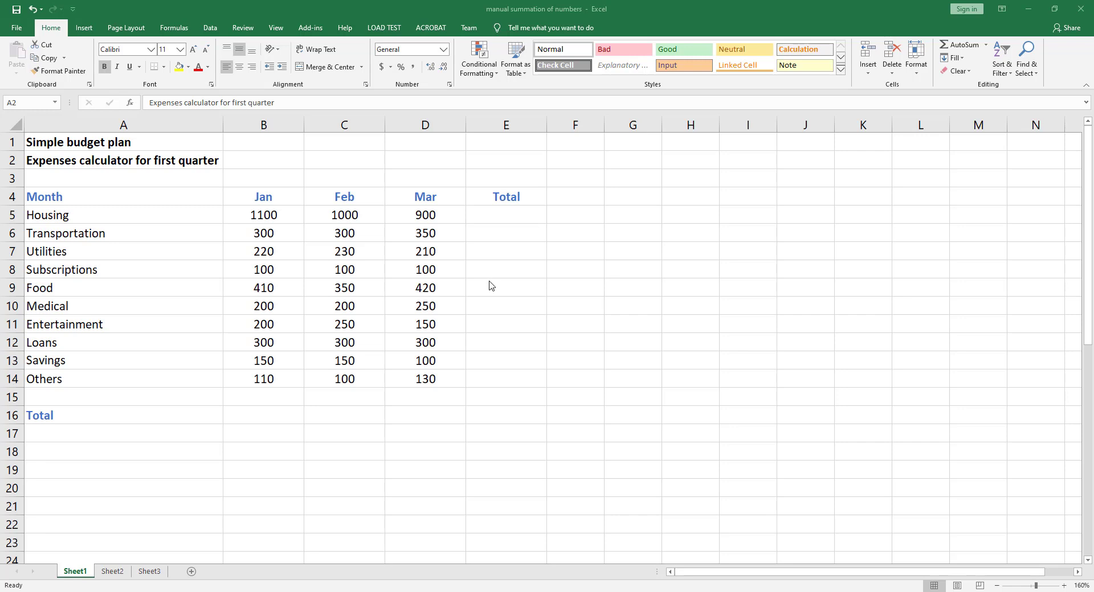
pyautogui.click(74, 165)
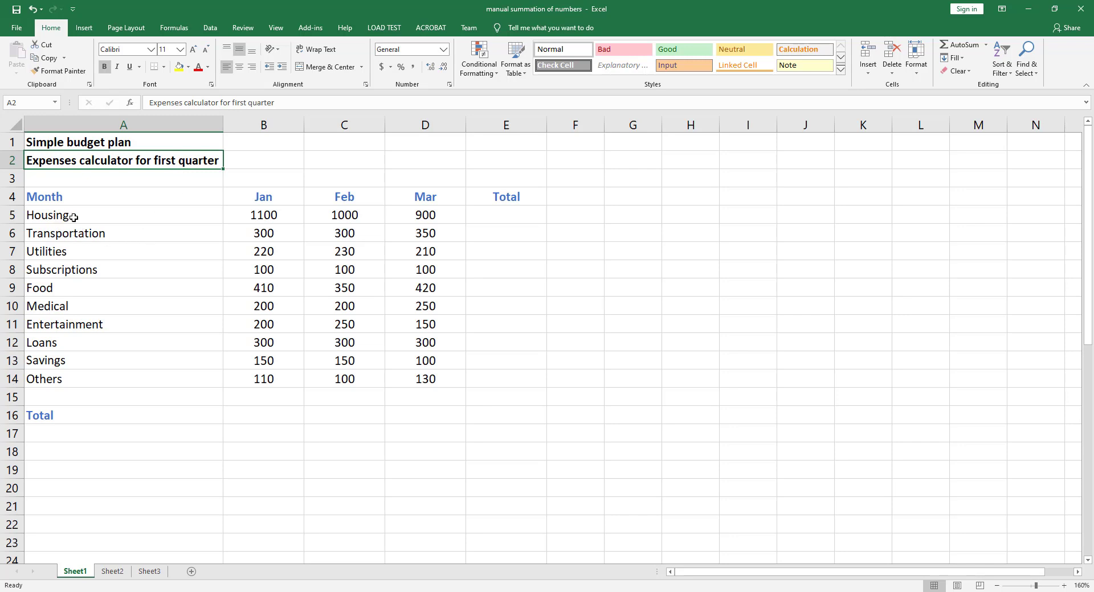
pyautogui.click(259, 216)
pyautogui.click(355, 216)
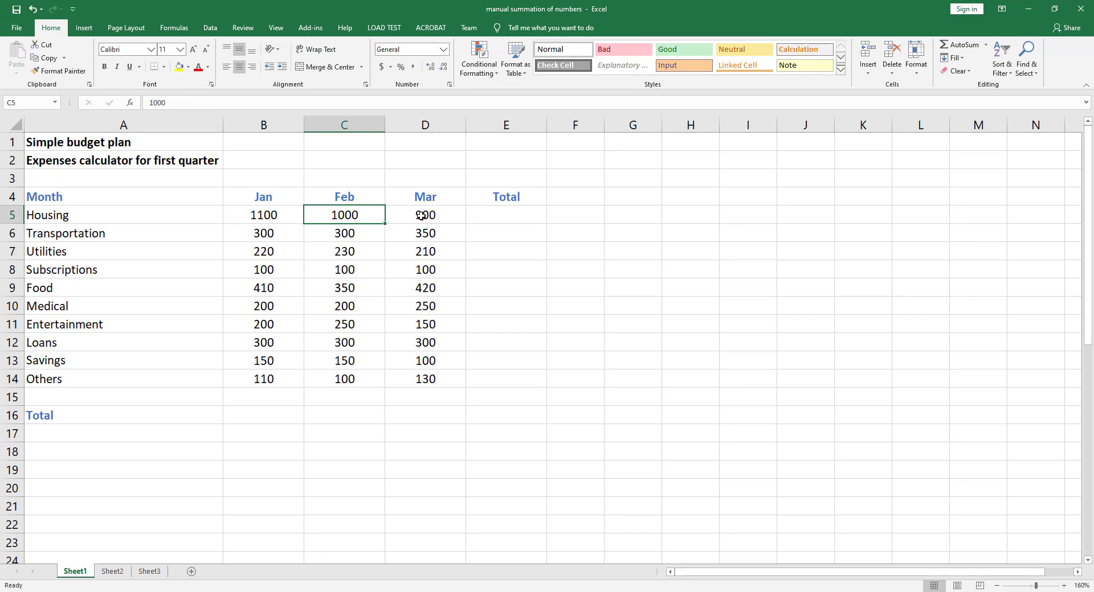
pyautogui.click(421, 216)
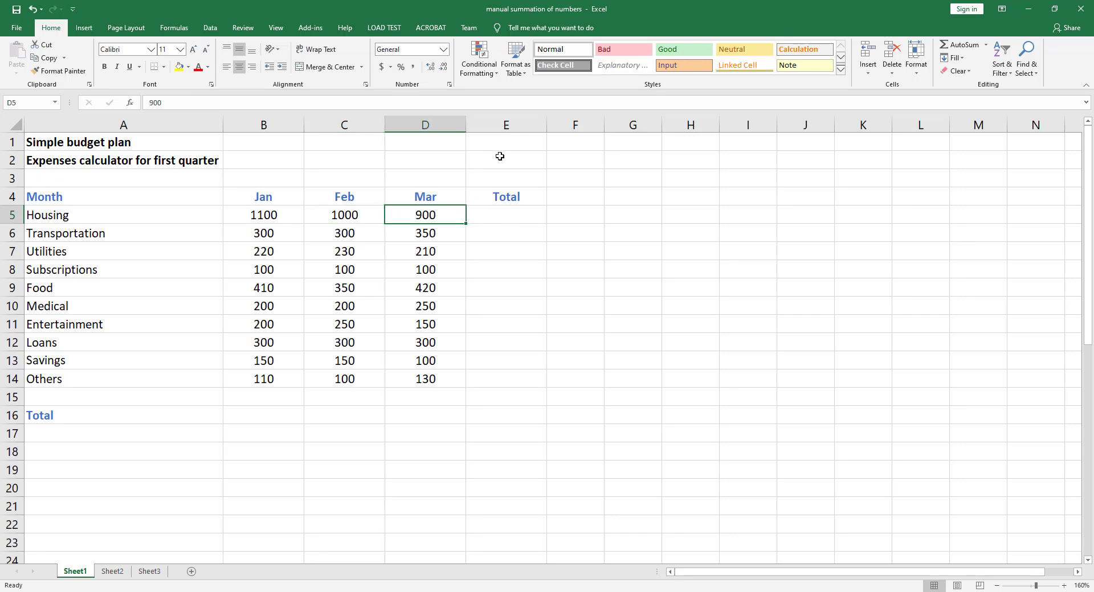
# Total the Housing expenses for January to March in E5 with the formula =B5+C5+D5
pyautogui.click(505, 214)
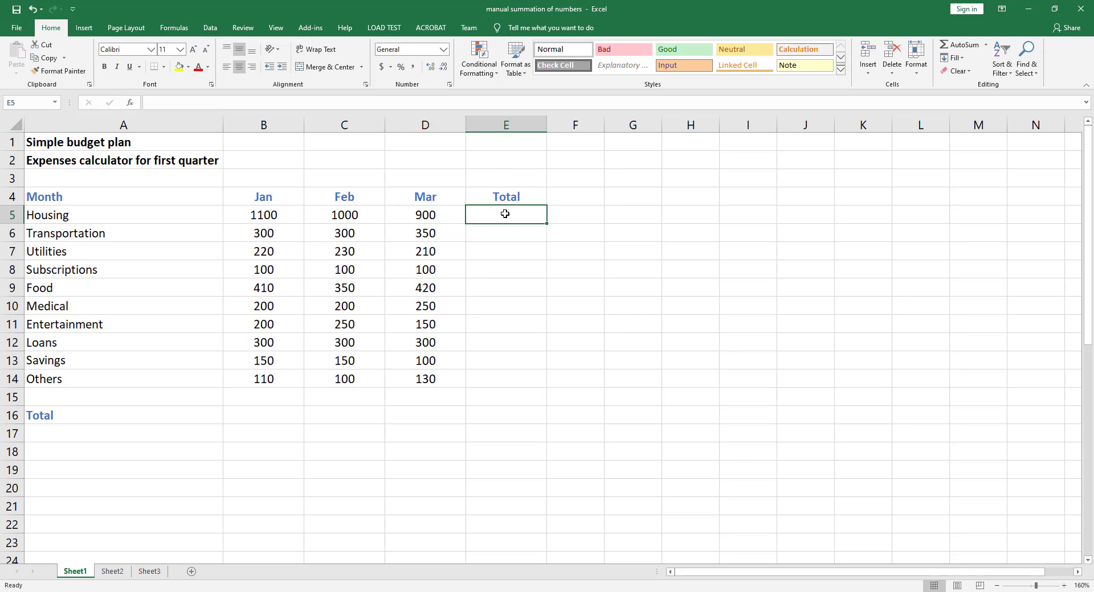
pyautogui.write('=')
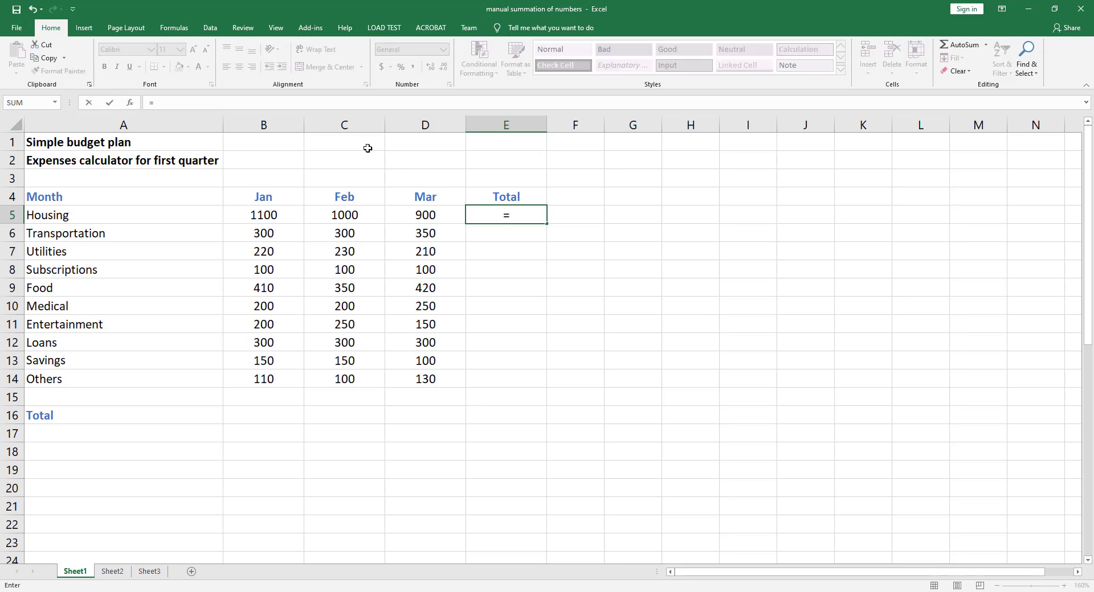
pyautogui.click(257, 215)
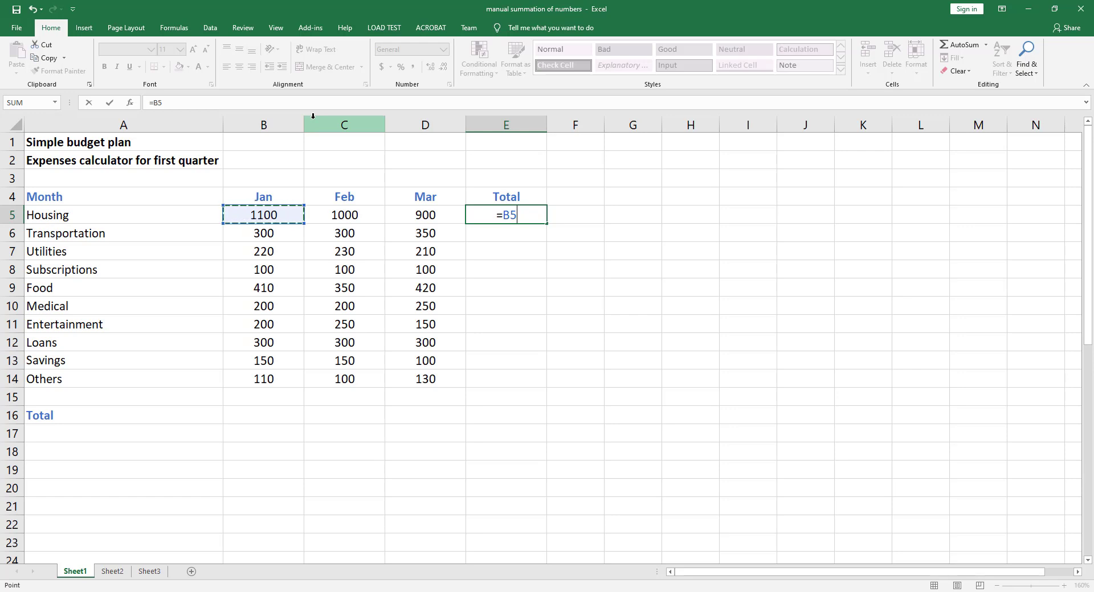
pyautogui.write('+')
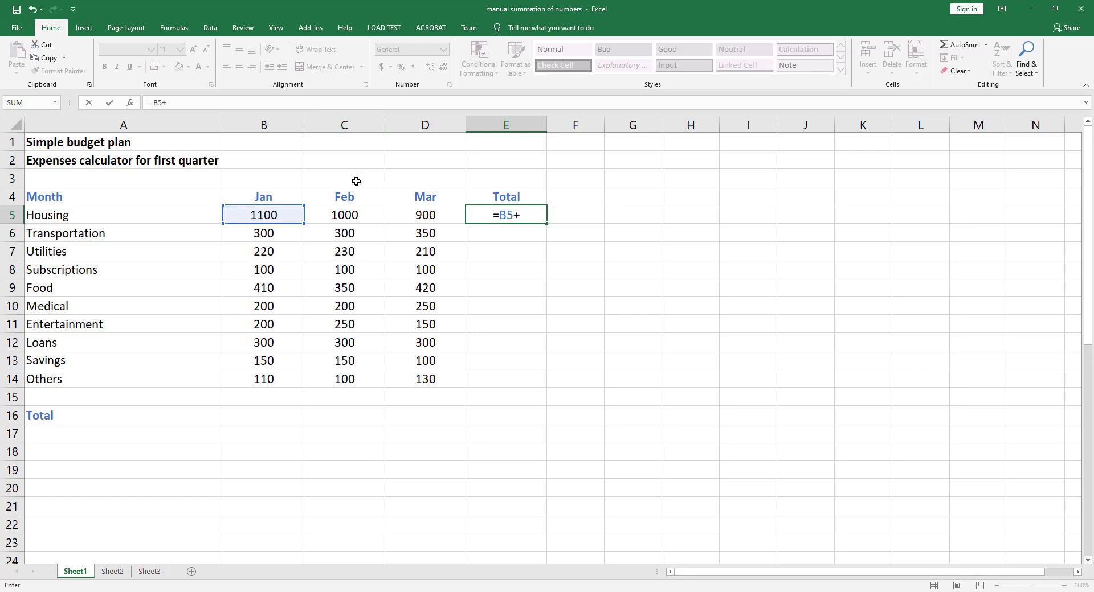
pyautogui.click(347, 216)
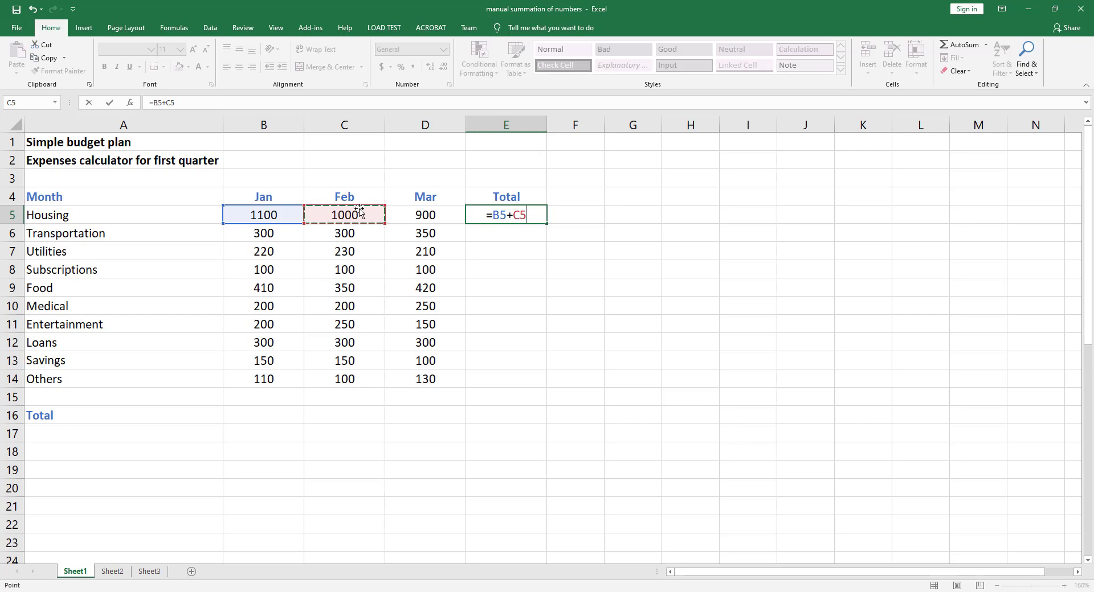
pyautogui.write('+')
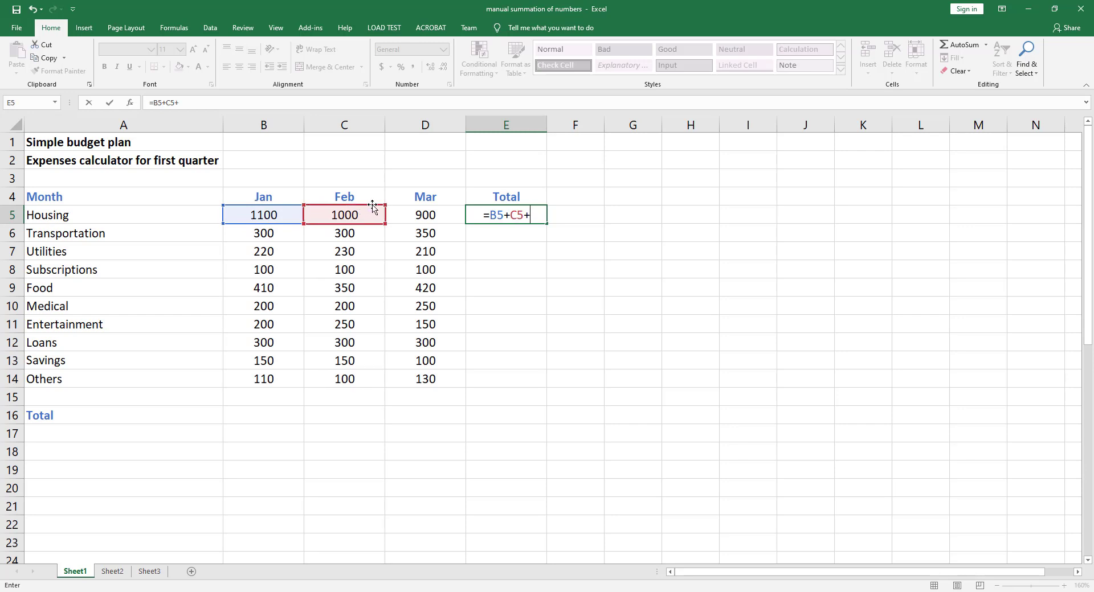
pyautogui.click(423, 215)
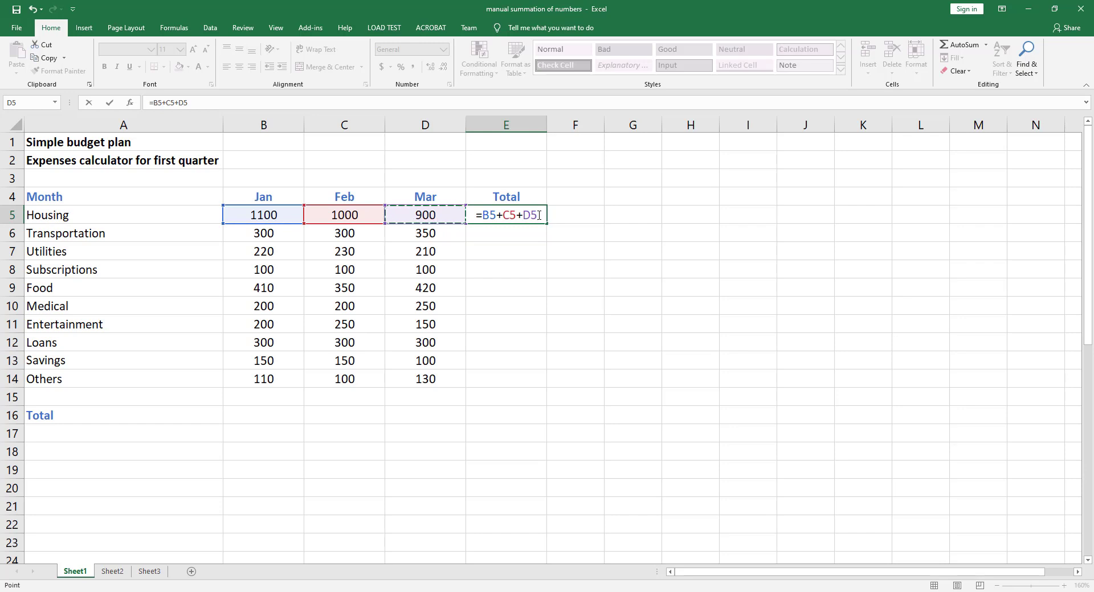
pyautogui.press('Return')
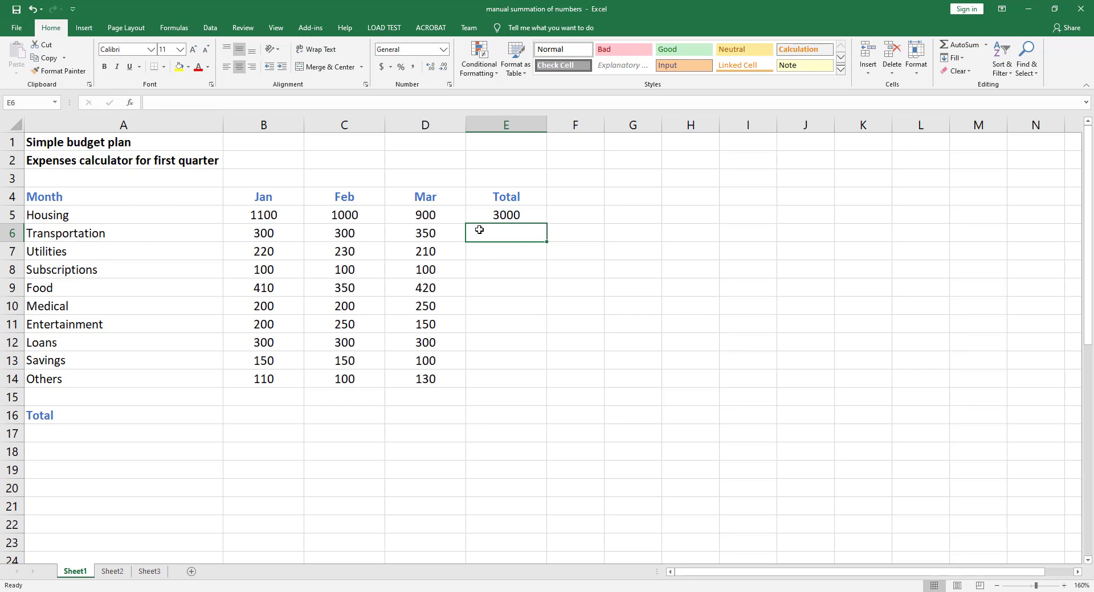
# Total the Transportation expenses in E6 with the formula =B6+C6+D6, keeping that cell selected
pyautogui.write('=')
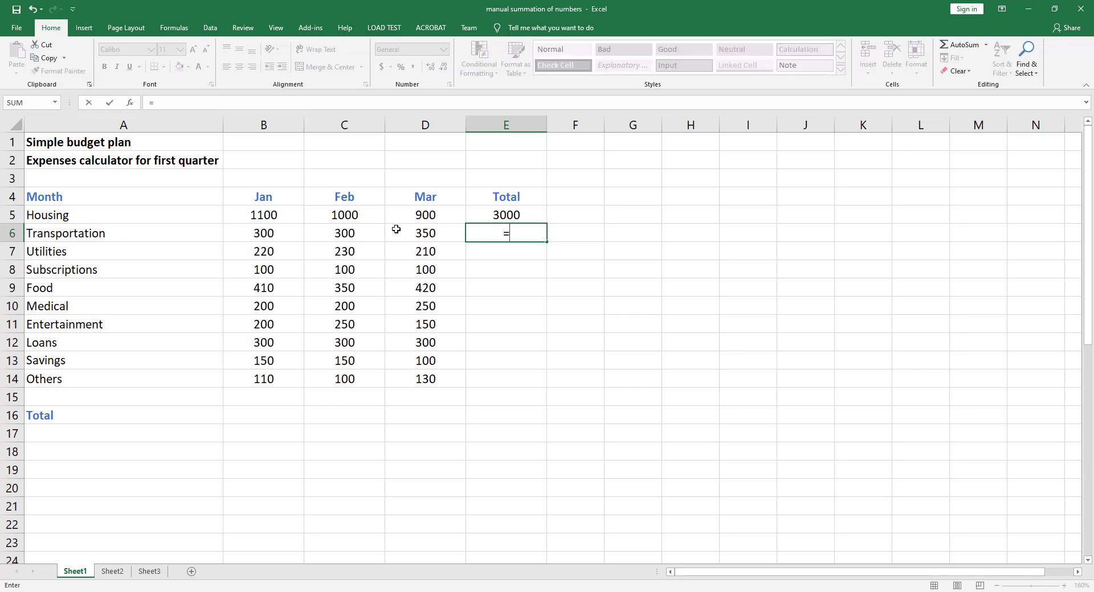
pyautogui.click(263, 233)
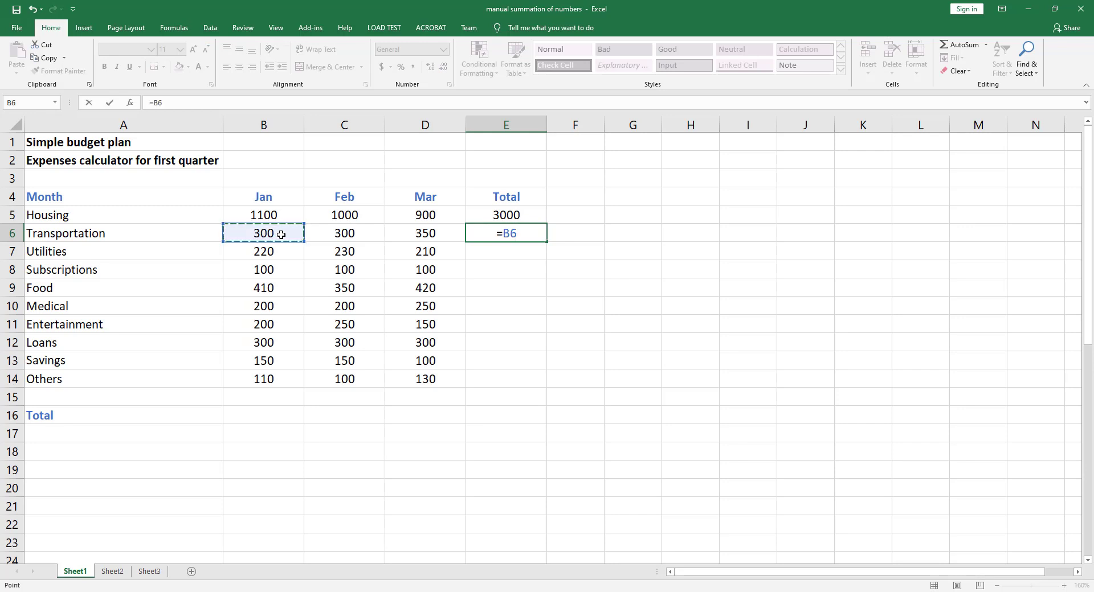
pyautogui.write('+')
pyautogui.click(342, 235)
pyautogui.write('+')
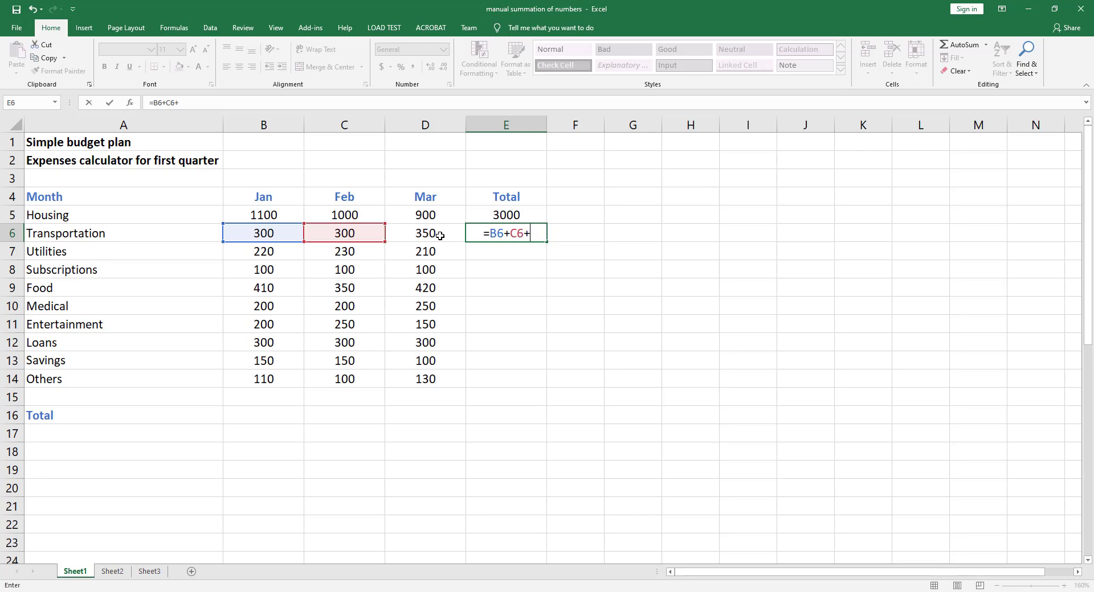
pyautogui.click(427, 233)
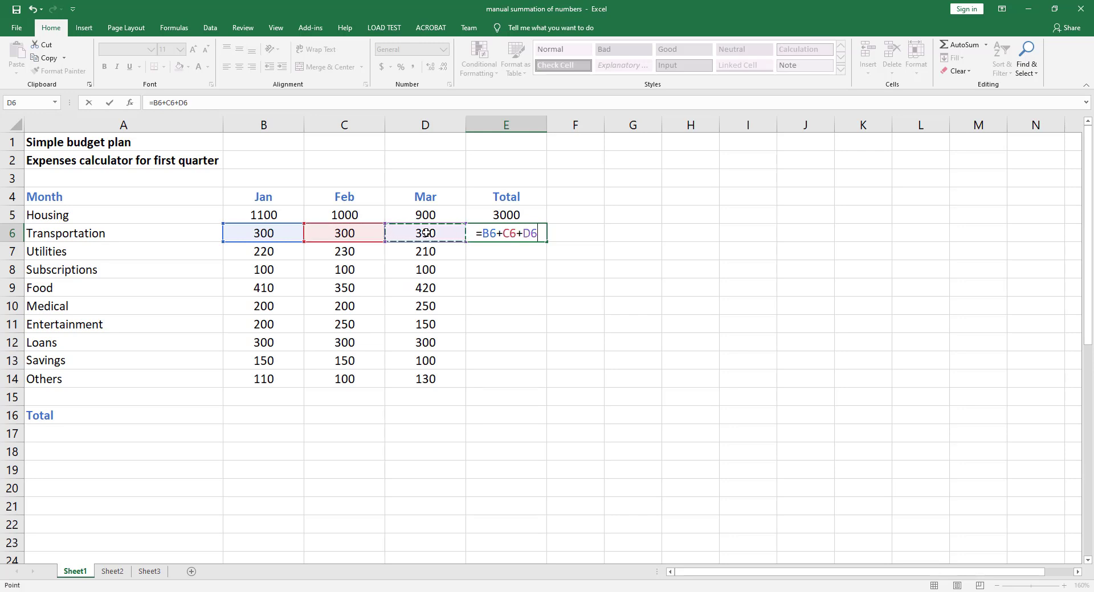
pyautogui.hotkey('ctrl', 'Return')
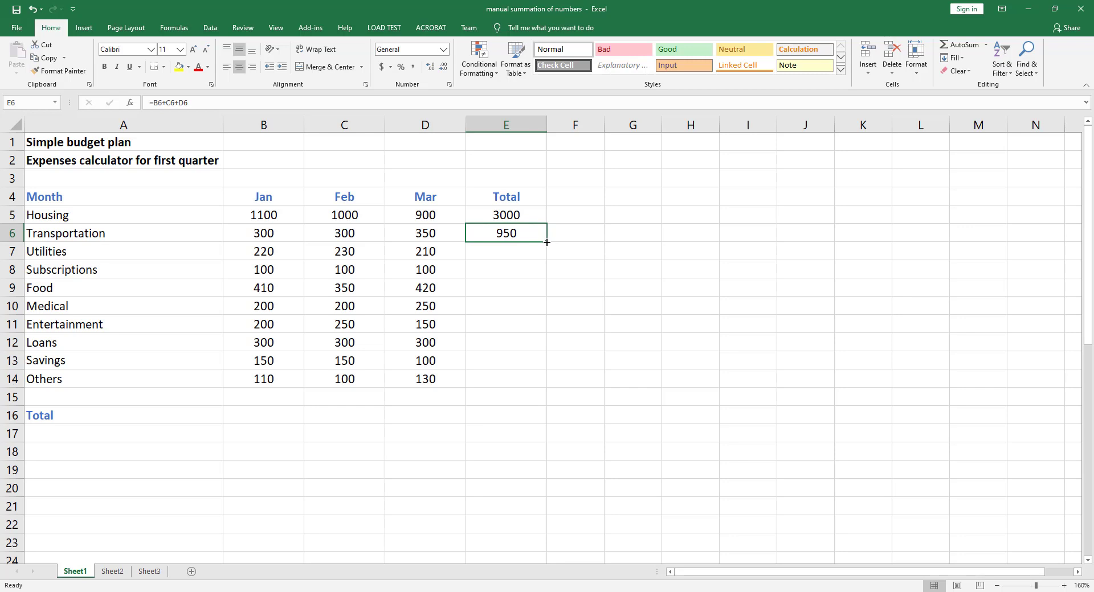
# Fill the Transportation total formula down the Total column to the Others row, E7:E14
pyautogui.moveTo(546, 243); pyautogui.dragTo(529, 390)
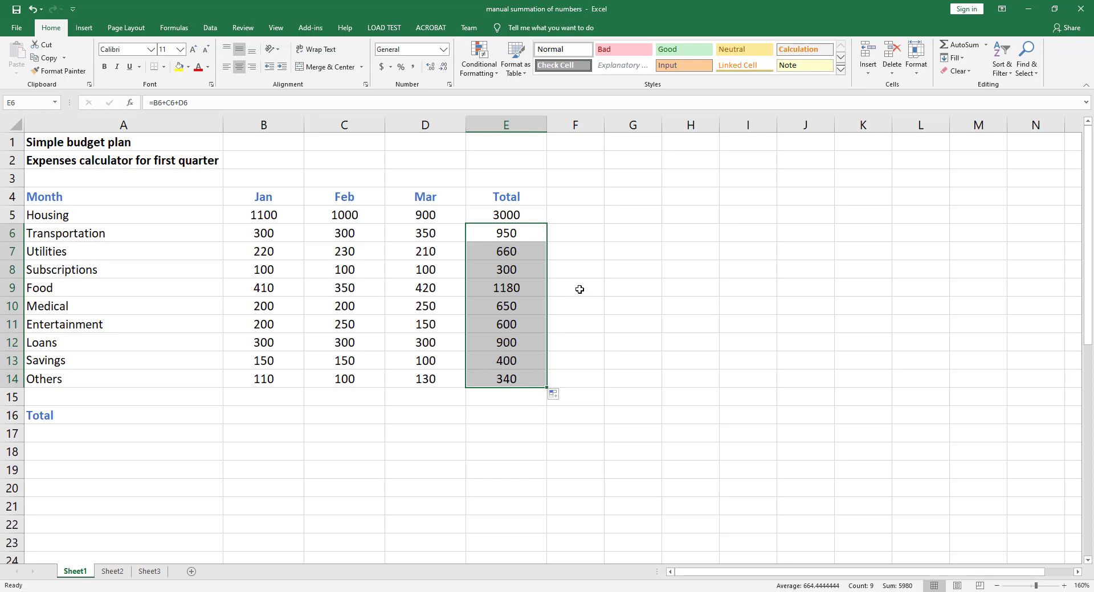
pyautogui.hotkey('ctrl', 'z')
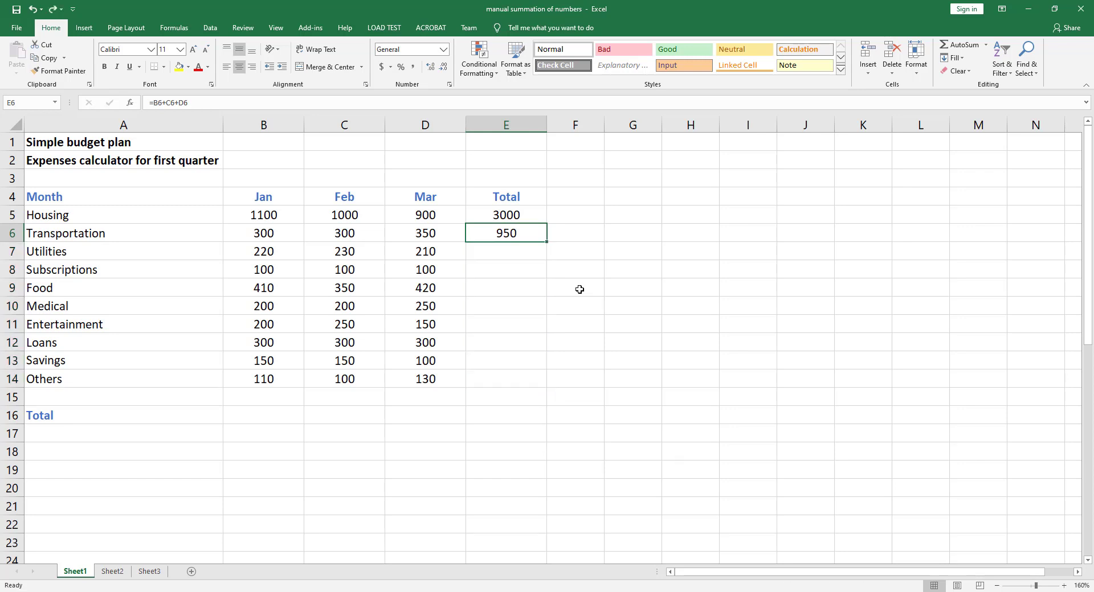
pyautogui.doubleClick(546, 242)
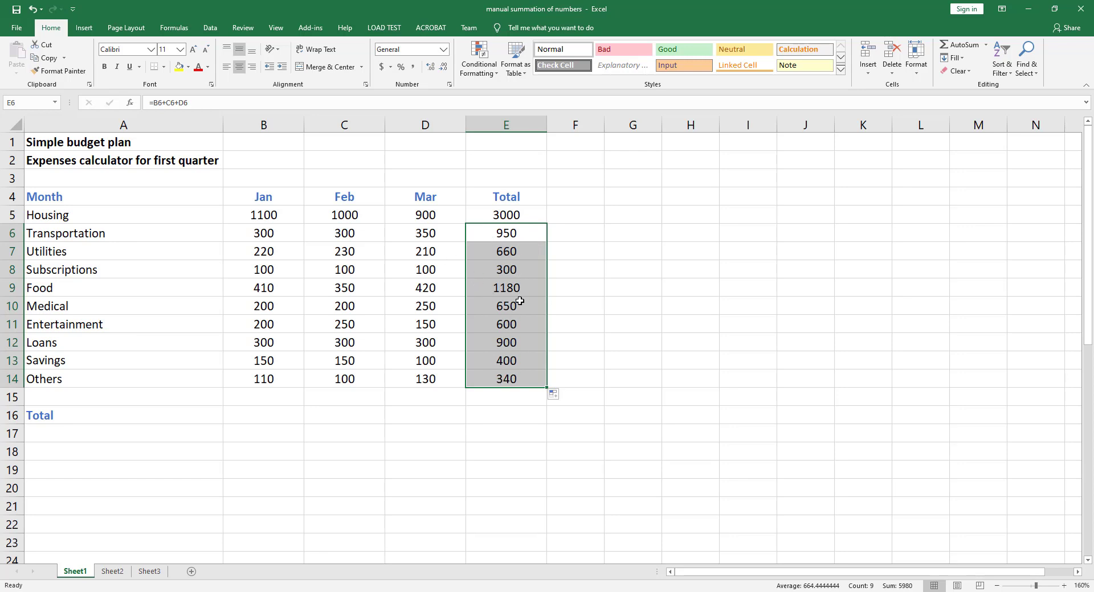
# Check the cell references in the copied Total column formulas for several expense rows, including Food, Entertainment and Subscriptions
pyautogui.click(557, 259)
pyautogui.click(515, 287)
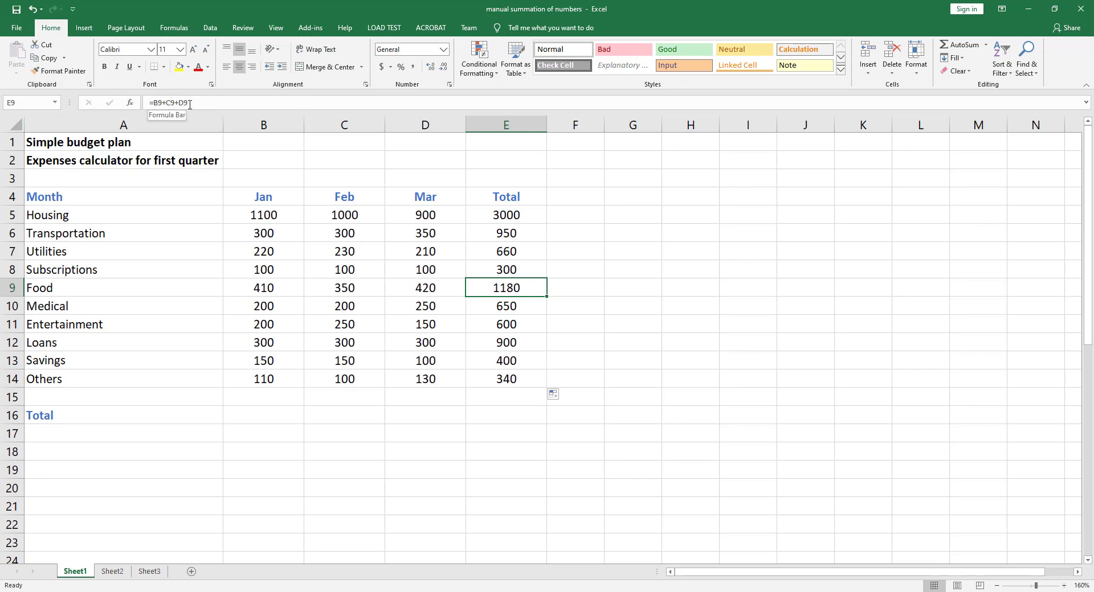
pyautogui.click(497, 325)
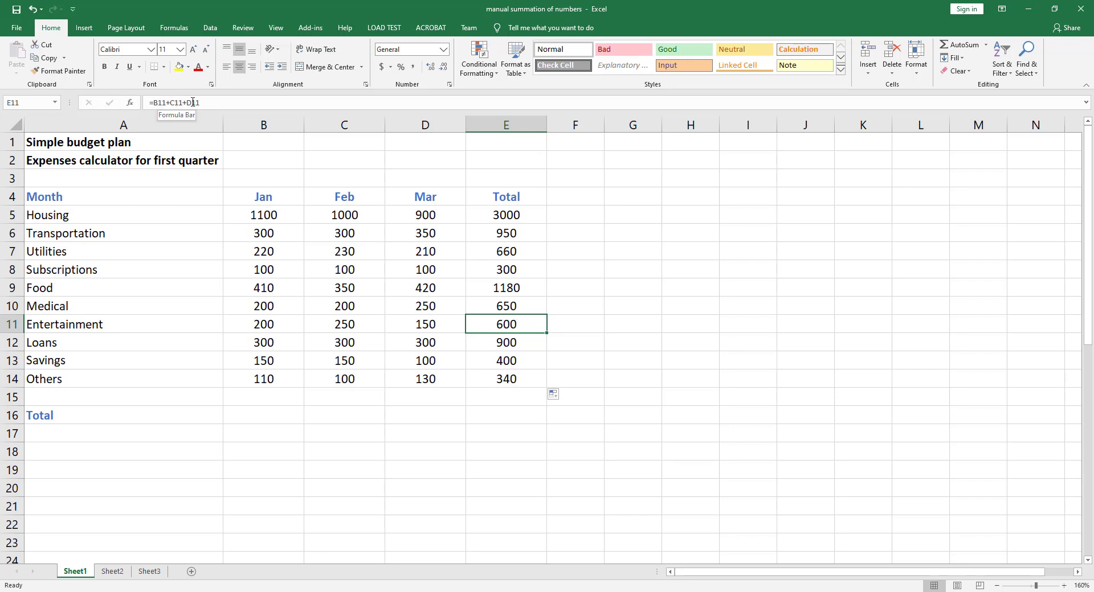
pyautogui.click(502, 266)
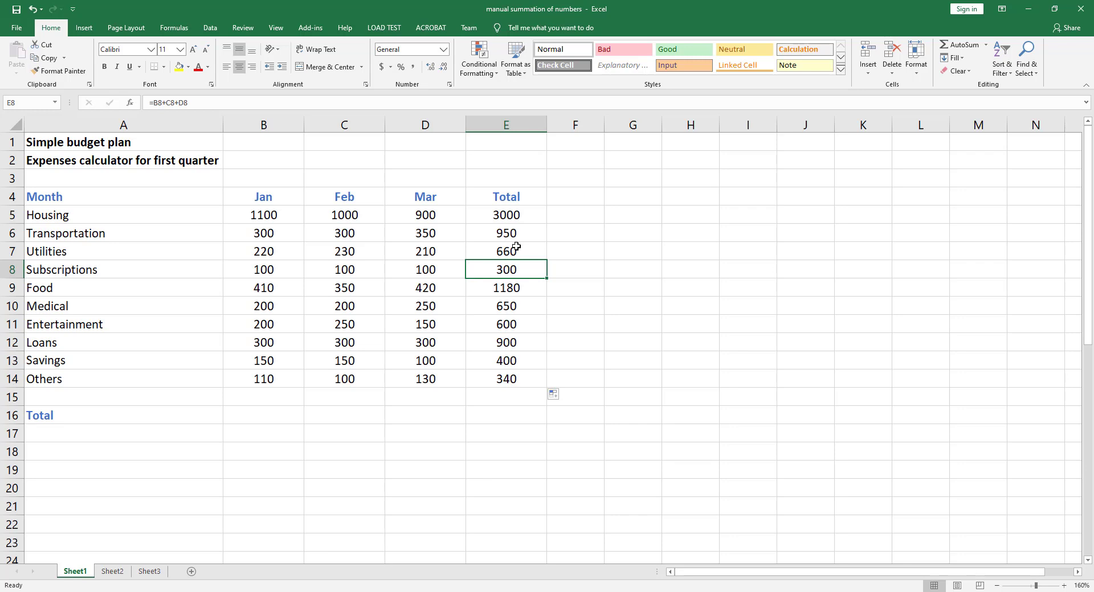
pyautogui.click(512, 235)
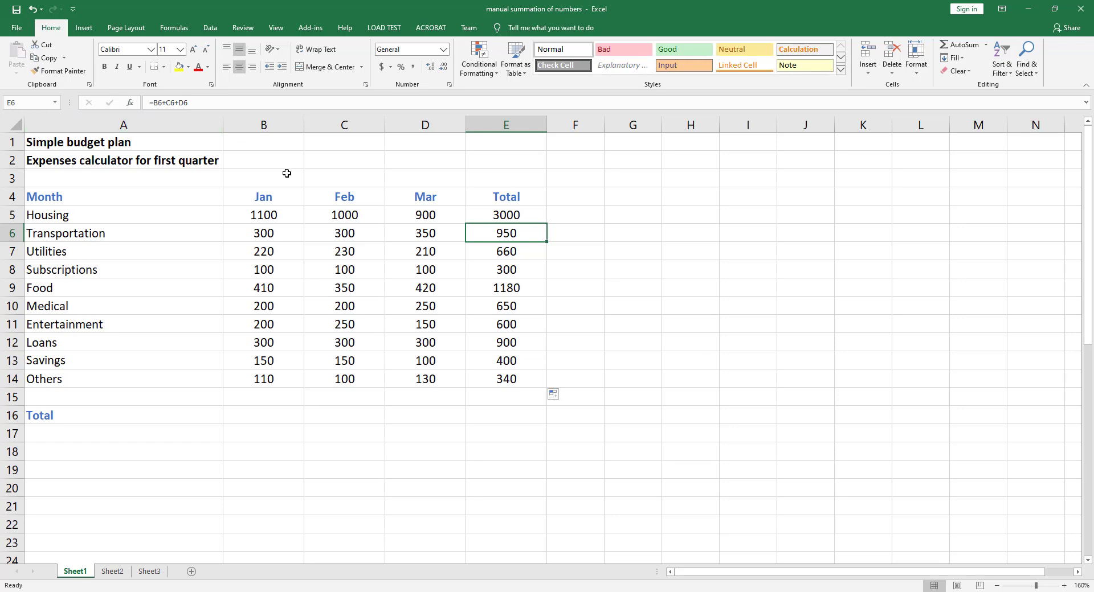
pyautogui.click(498, 286)
pyautogui.click(501, 252)
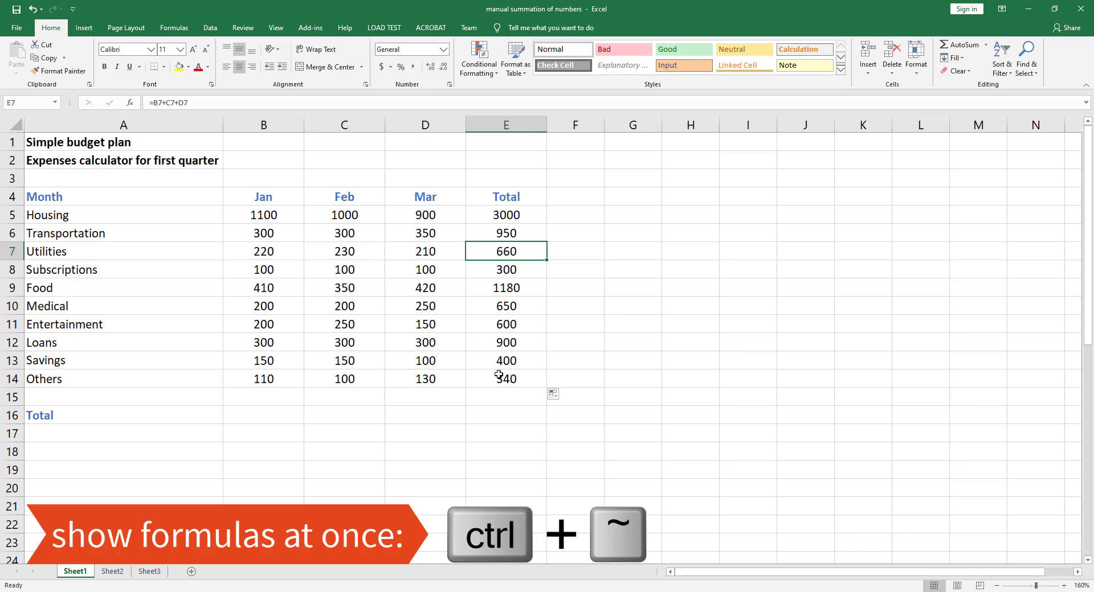
# Show all the sheet's formulas at once to review the Total column, and switch back to displaying values
pyautogui.hotkey('ctrl', '`')
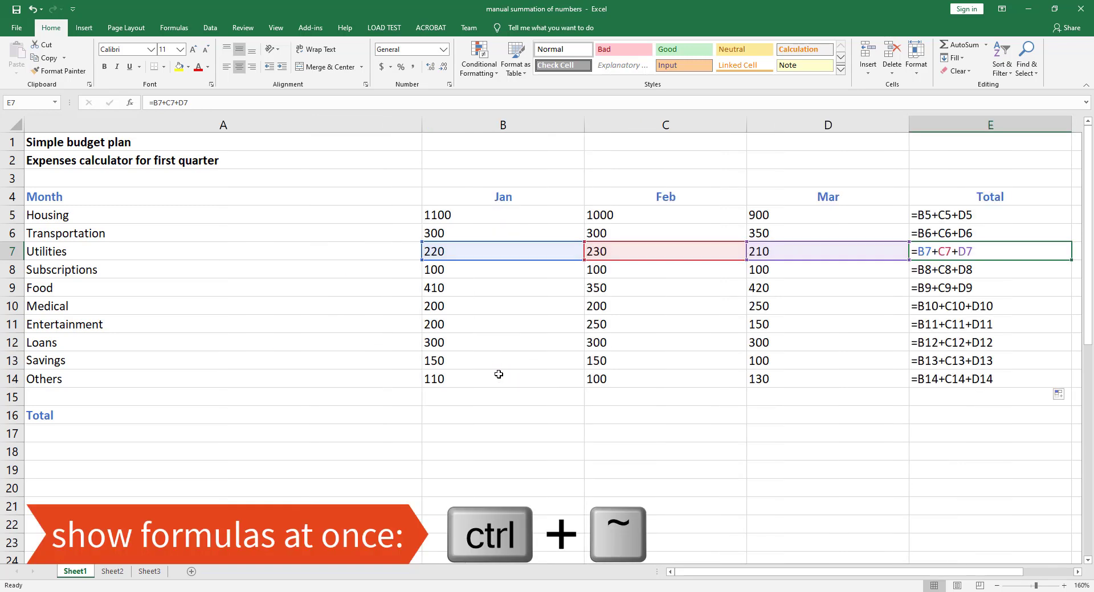
pyautogui.click(938, 399)
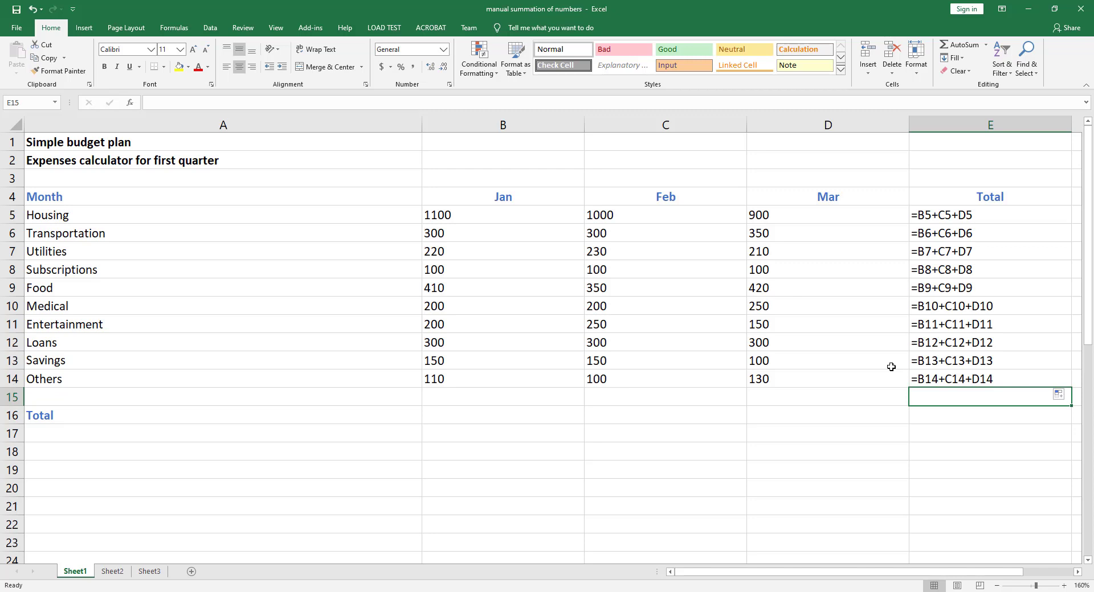
pyautogui.hotkey('ctrl', '`')
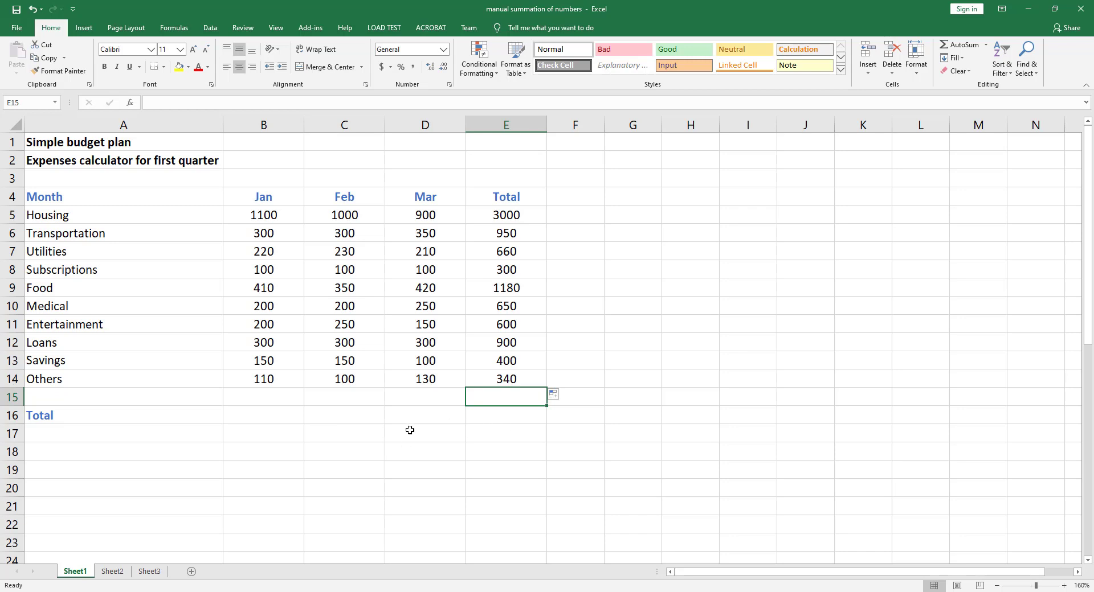
# Total the January expenses in B16 with the formula =B5+B6+B7+B8+B9+B10+B11+B12+B13+B14
pyautogui.click(267, 417)
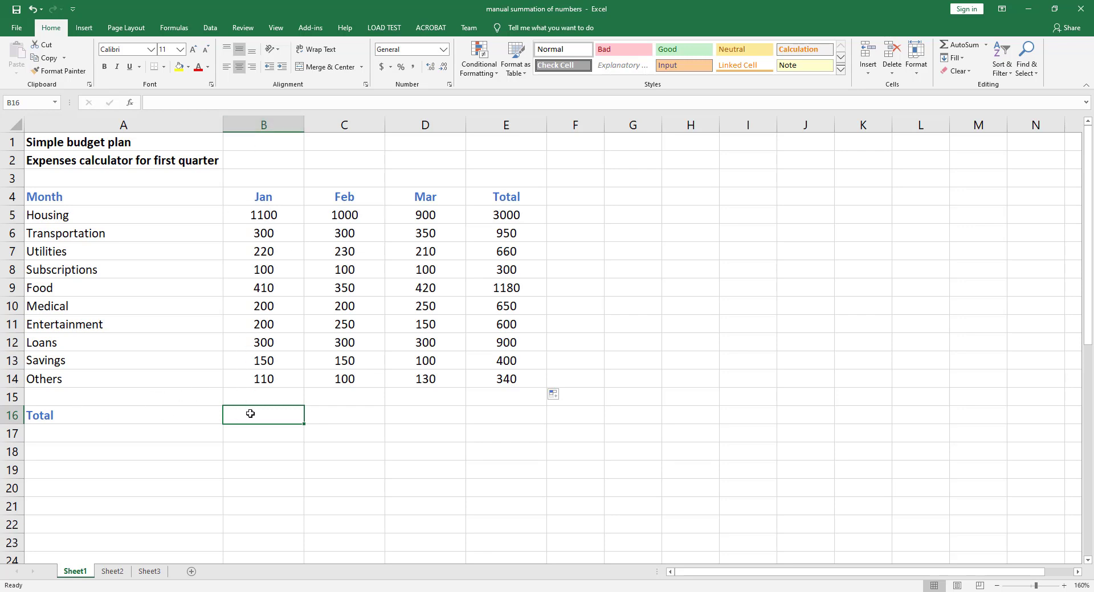
pyautogui.write('=')
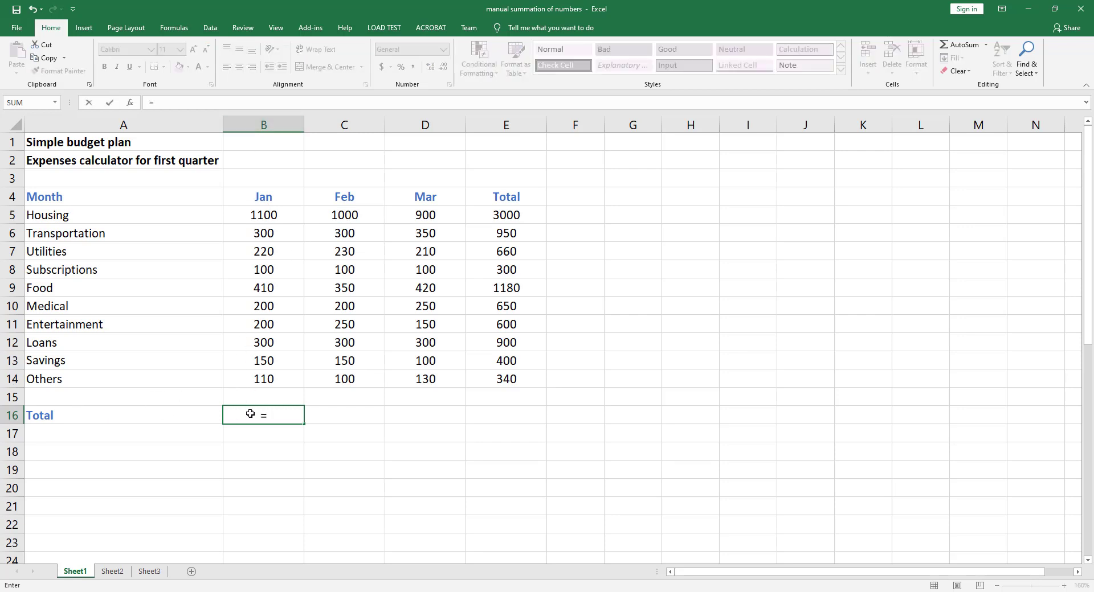
pyautogui.click(262, 215)
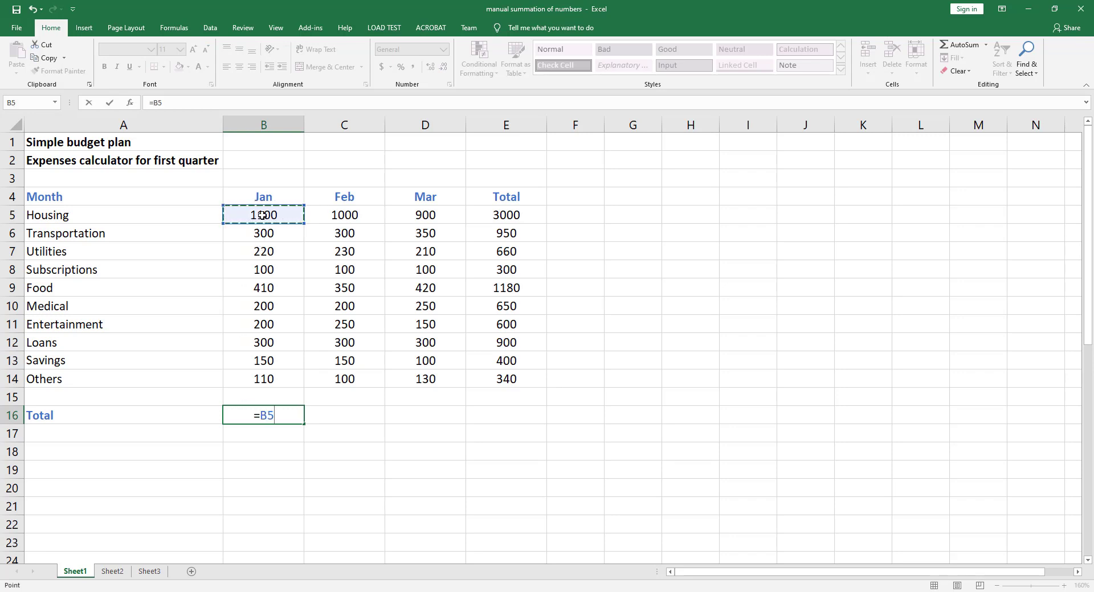
pyautogui.write('+')
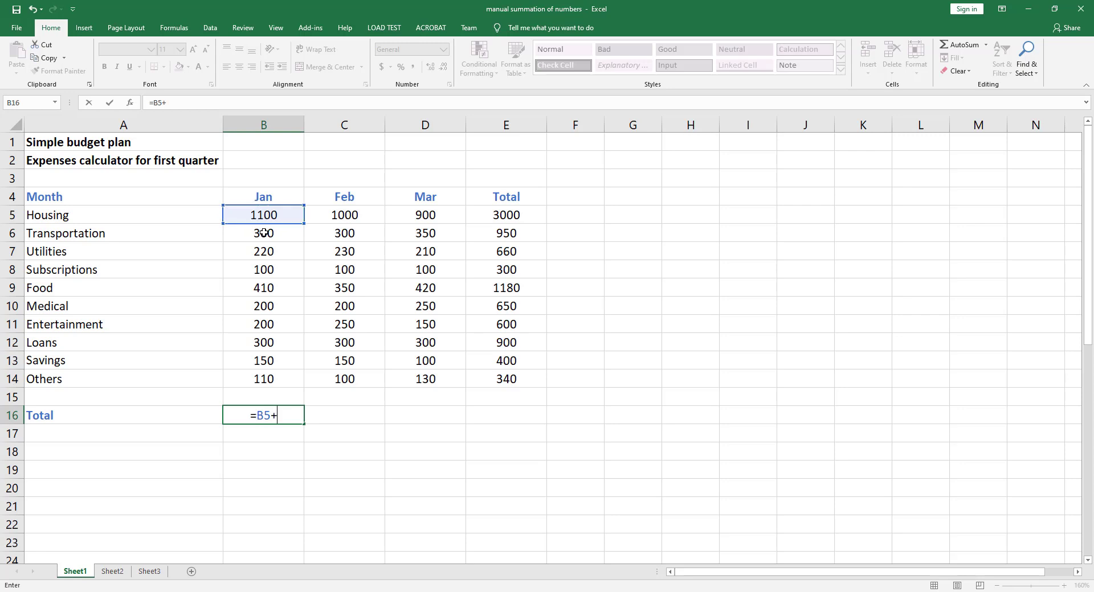
pyautogui.click(264, 232)
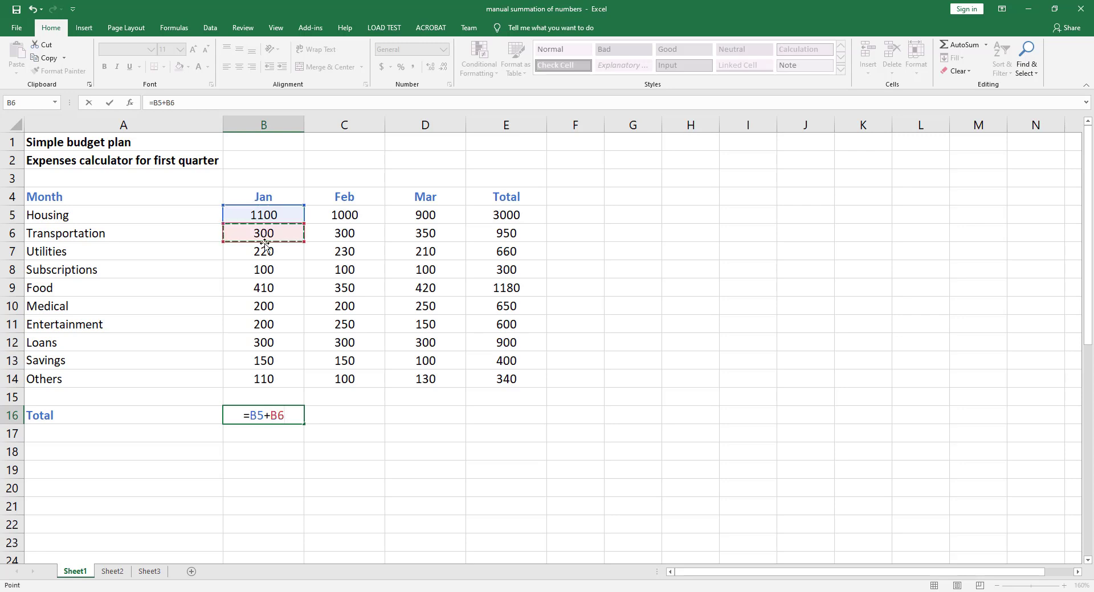
pyautogui.write('+')
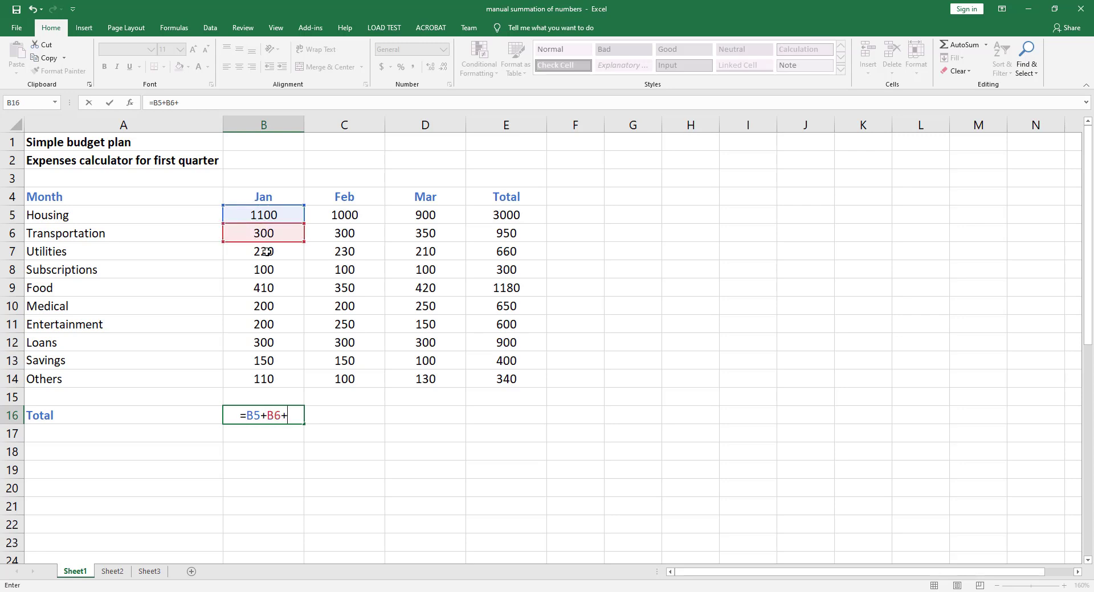
pyautogui.click(266, 251)
pyautogui.write('+')
pyautogui.click(266, 270)
pyautogui.write('+')
pyautogui.click(266, 289)
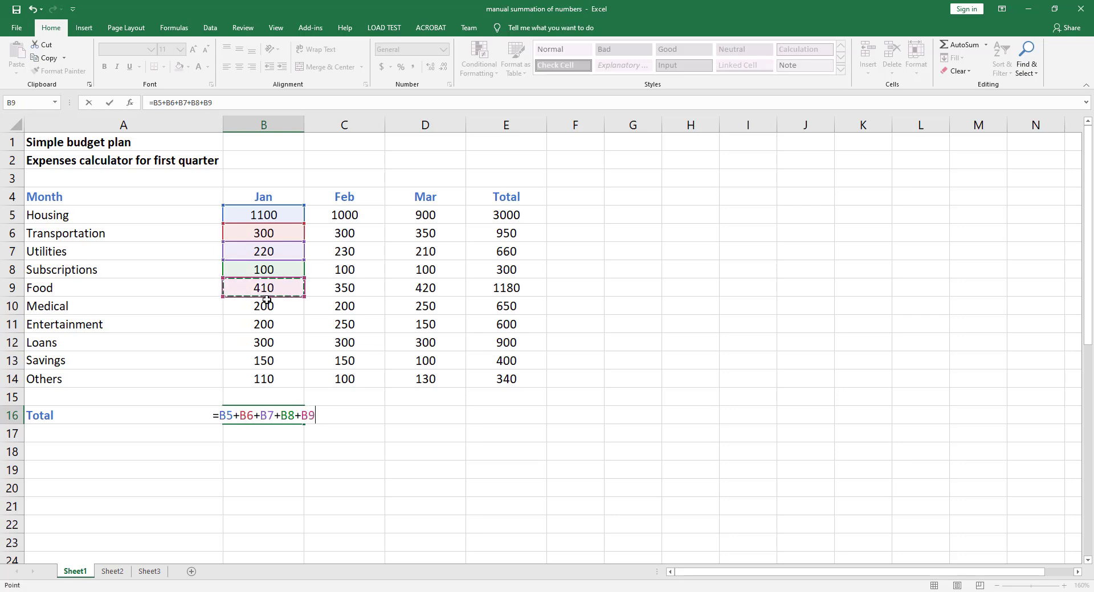
pyautogui.write('+')
pyautogui.click(266, 306)
pyautogui.write('+')
pyautogui.click(266, 325)
pyautogui.write('+')
pyautogui.click(266, 342)
pyautogui.write('+')
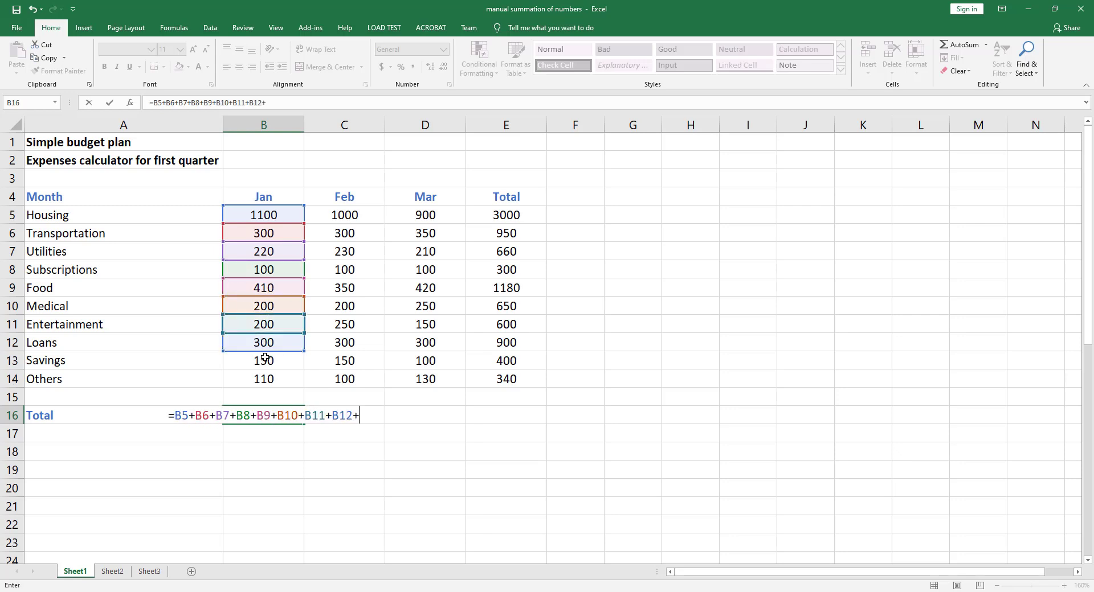
pyautogui.click(264, 359)
pyautogui.write('+')
pyautogui.click(264, 378)
pyautogui.write('+')
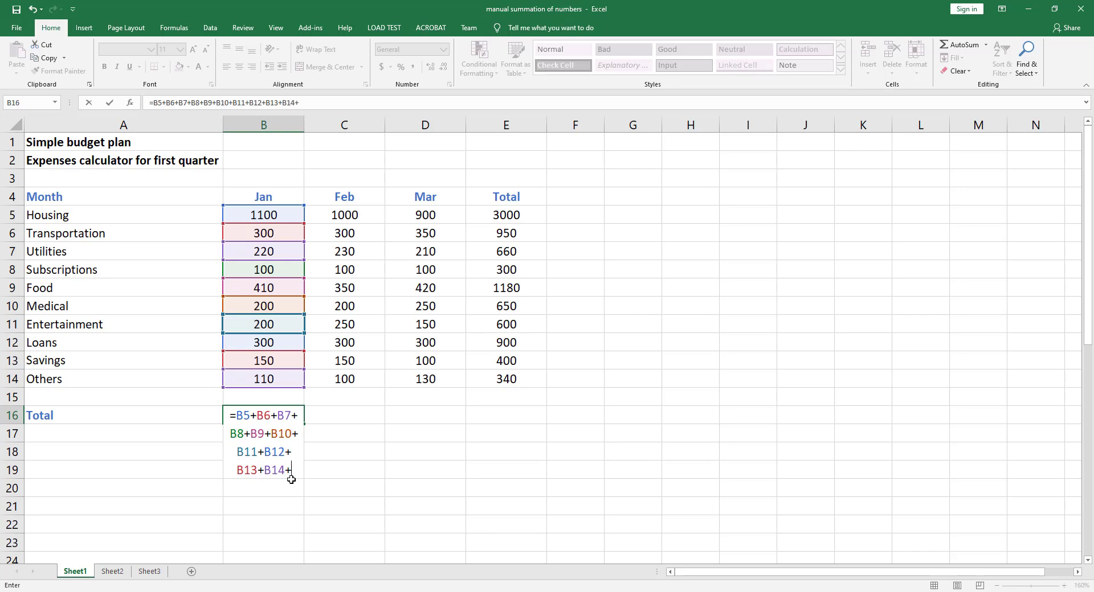
pyautogui.press('BackSpace')
pyautogui.press('Return')
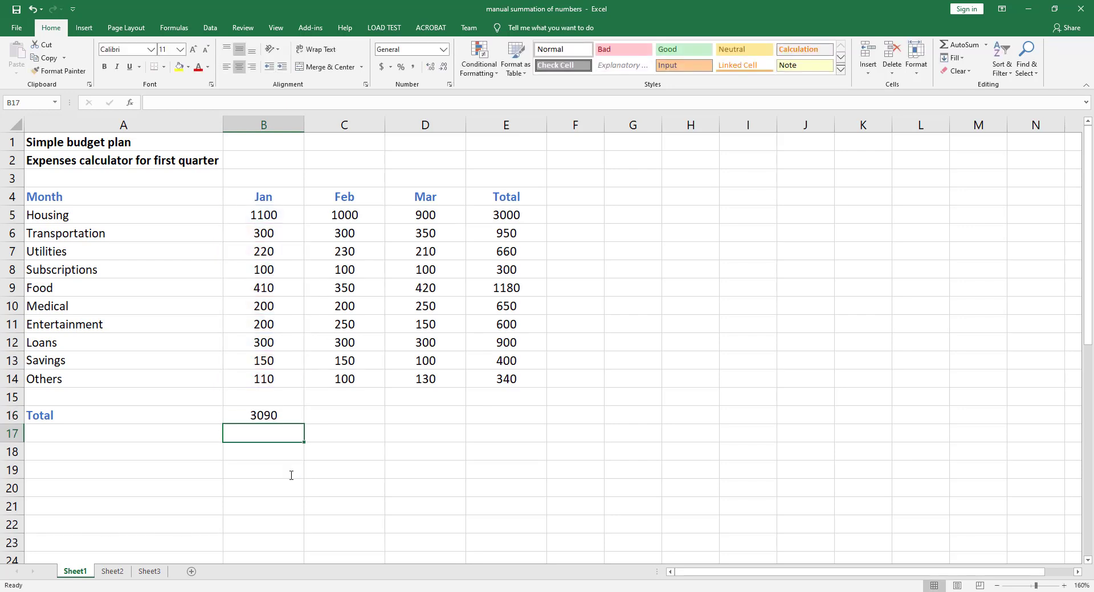
# Fill the January total formula across to the February and March columns, C16:D16, and reselect B16
pyautogui.click(291, 419)
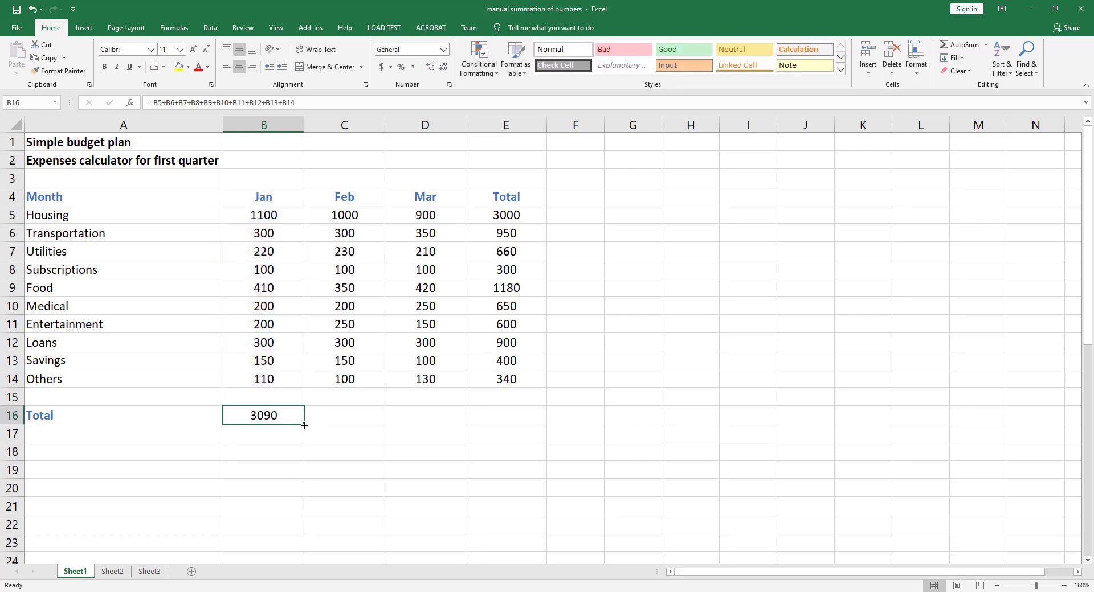
pyautogui.moveTo(305, 425); pyautogui.dragTo(439, 424)
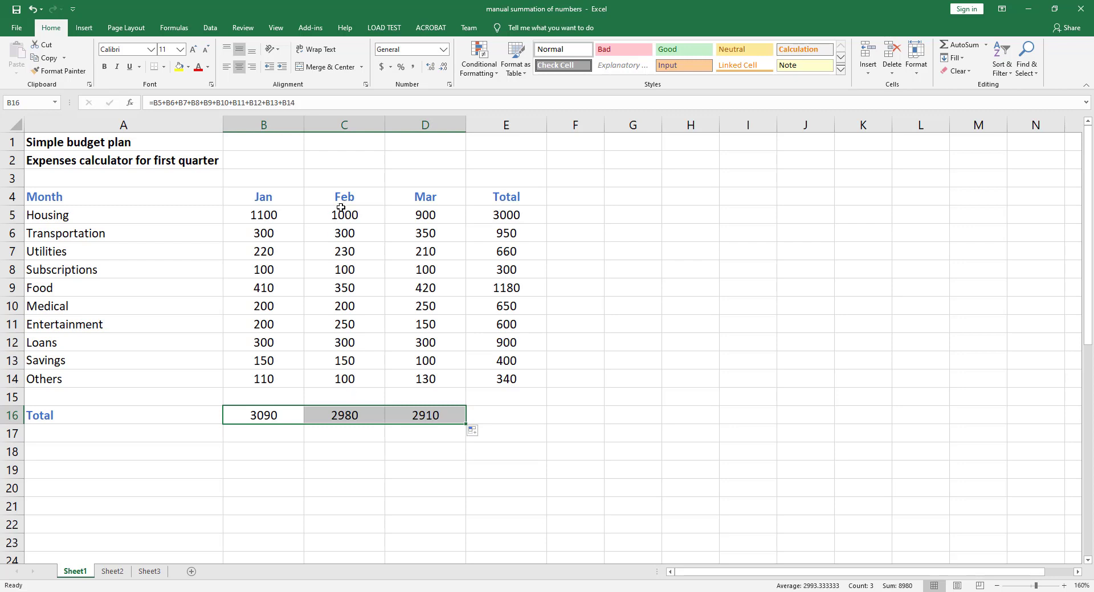
pyautogui.click(275, 413)
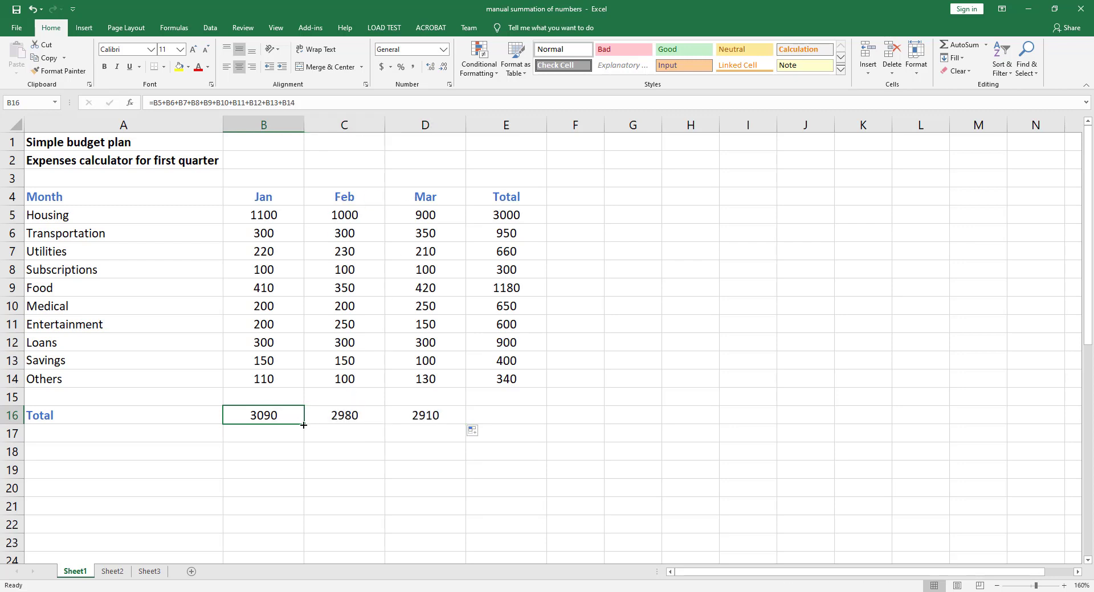